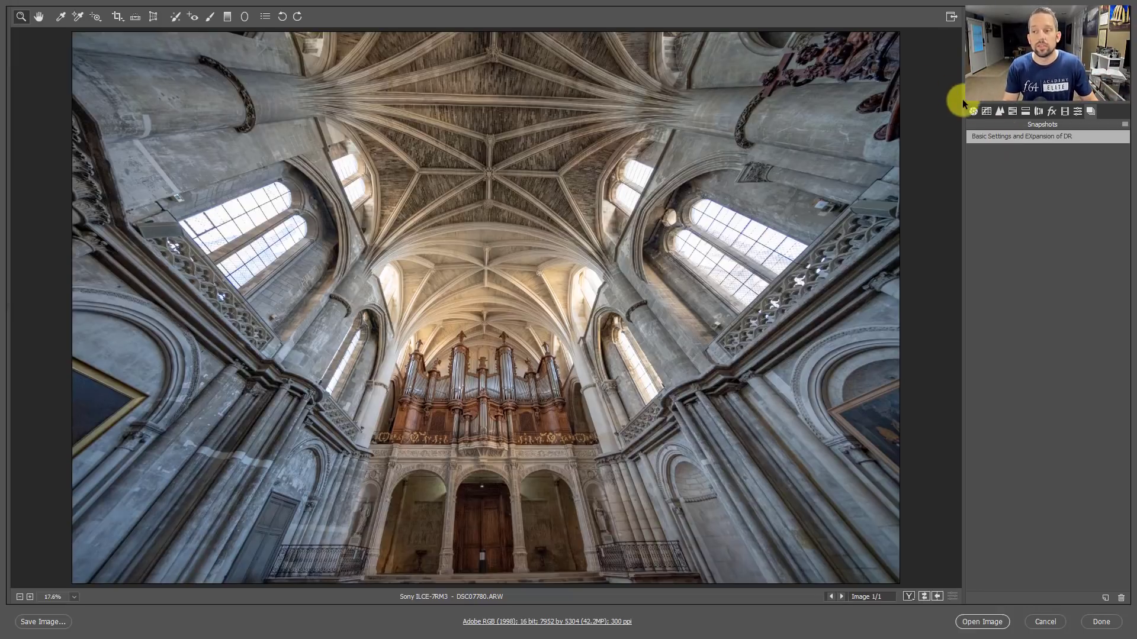
Apply the Ilford Delta 3200 profile from the Black and White Artistry RAW group to the photo and open the image in Photoshop.
{"action": "left_click", "coordinate": [974, 111]}
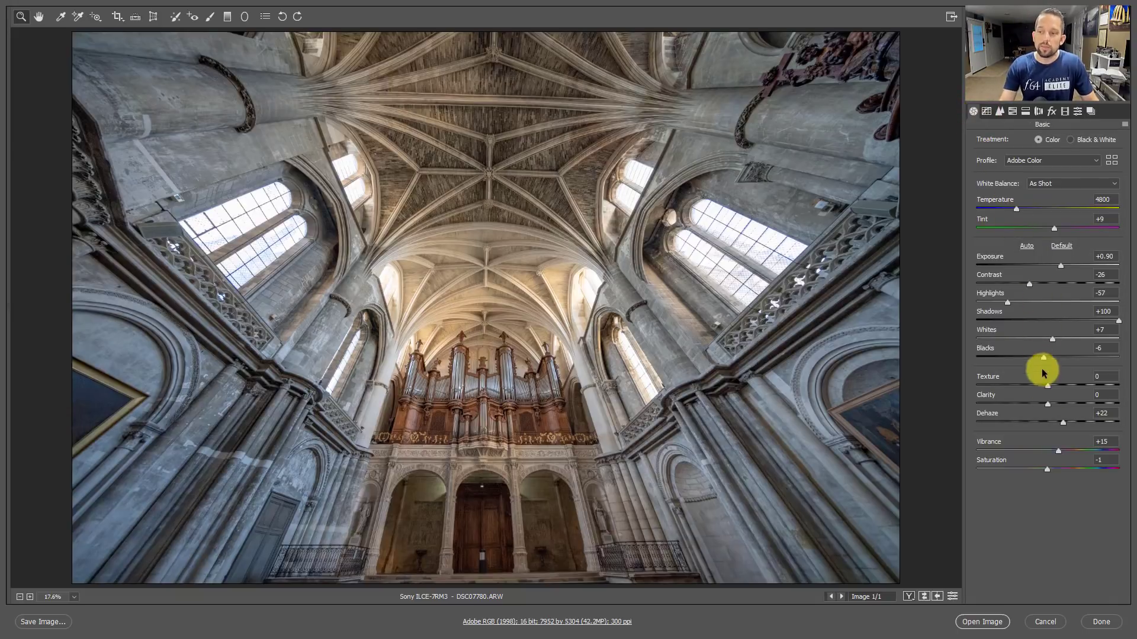
{"action": "left_click", "coordinate": [1112, 160]}
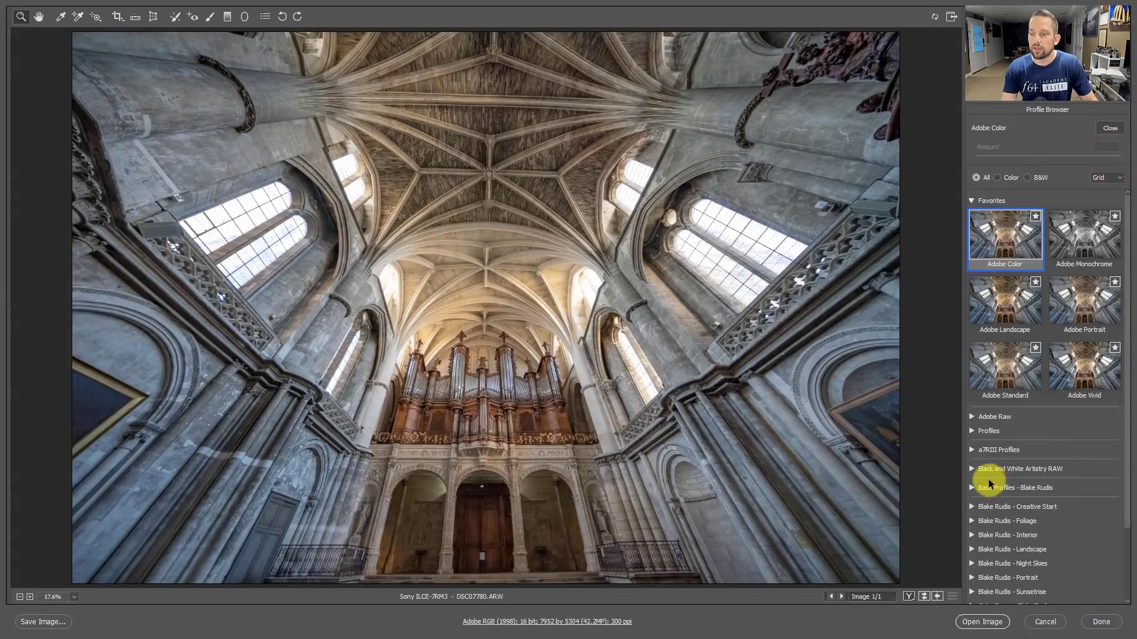
{"action": "left_click", "coordinate": [1004, 471]}
{"action": "scroll", "coordinate": [1027, 438], "scroll_direction": "down", "scroll_amount": 4}
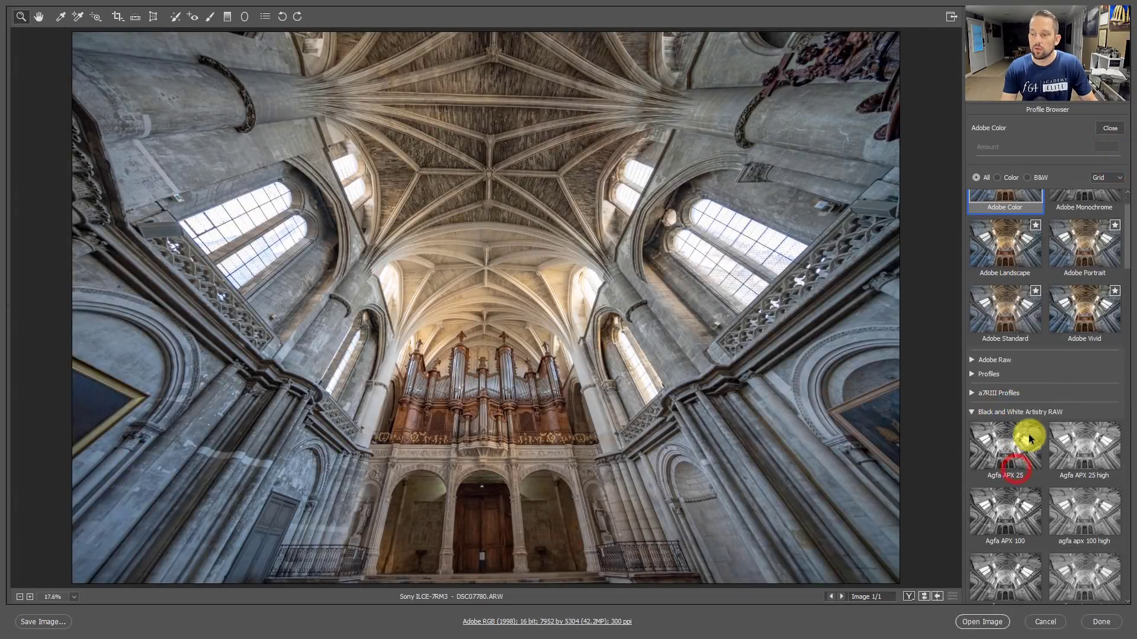
{"action": "scroll", "coordinate": [1021, 375], "scroll_direction": "down", "scroll_amount": 7}
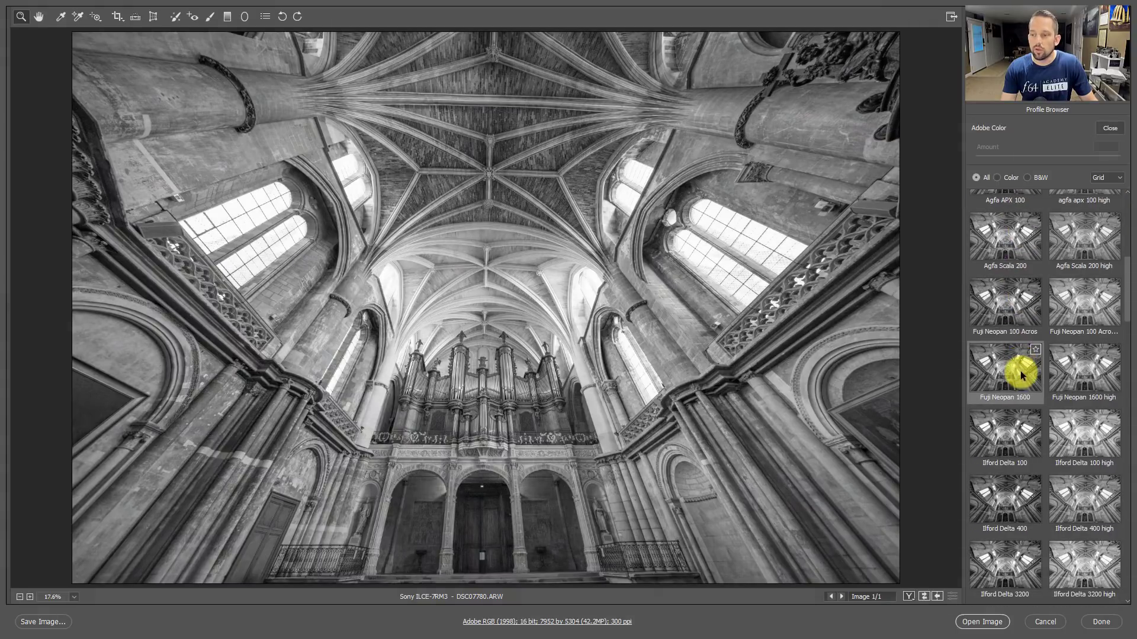
{"action": "scroll", "coordinate": [1022, 370], "scroll_direction": "down", "scroll_amount": 5}
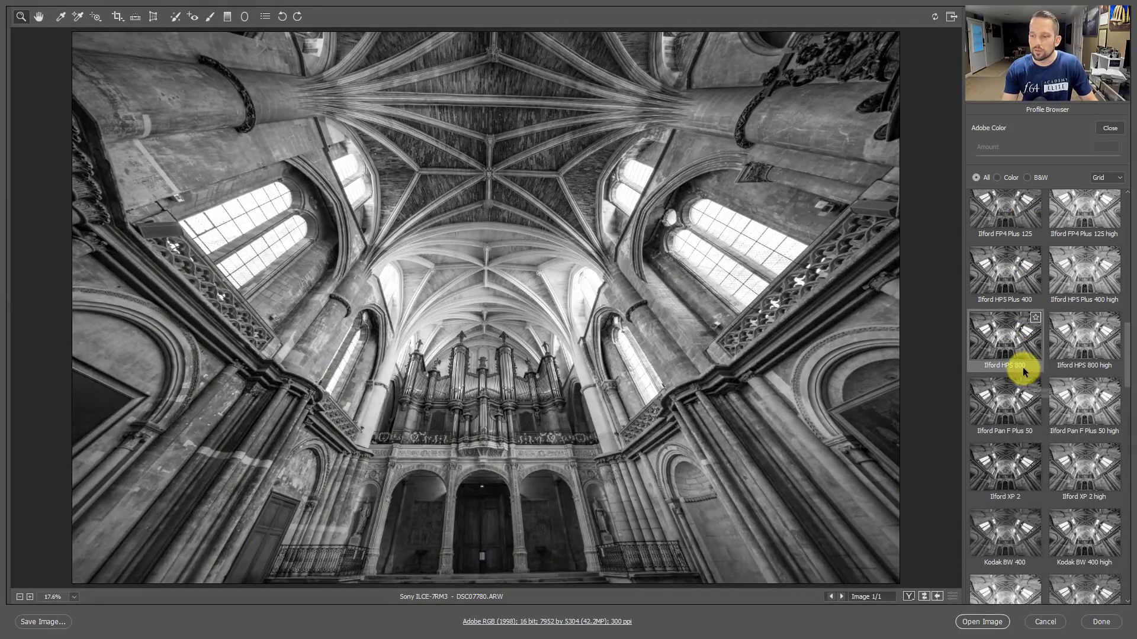
{"action": "scroll", "coordinate": [1023, 373], "scroll_direction": "down", "scroll_amount": 8}
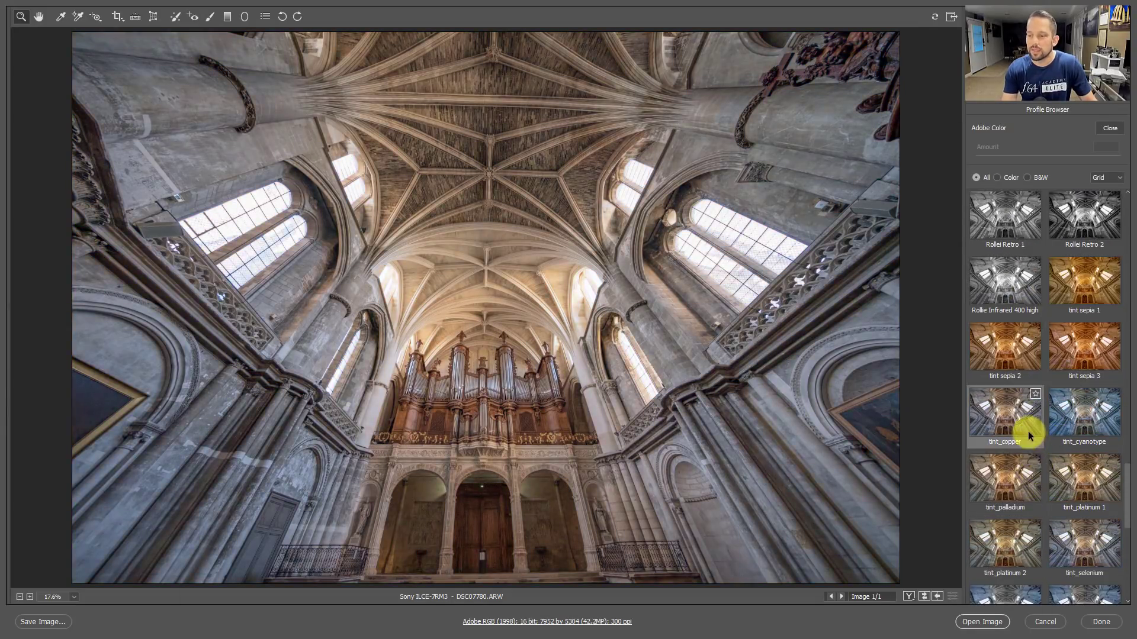
{"action": "scroll", "coordinate": [1028, 420], "scroll_direction": "up", "scroll_amount": 4}
{"action": "scroll", "coordinate": [1062, 442], "scroll_direction": "up", "scroll_amount": 5}
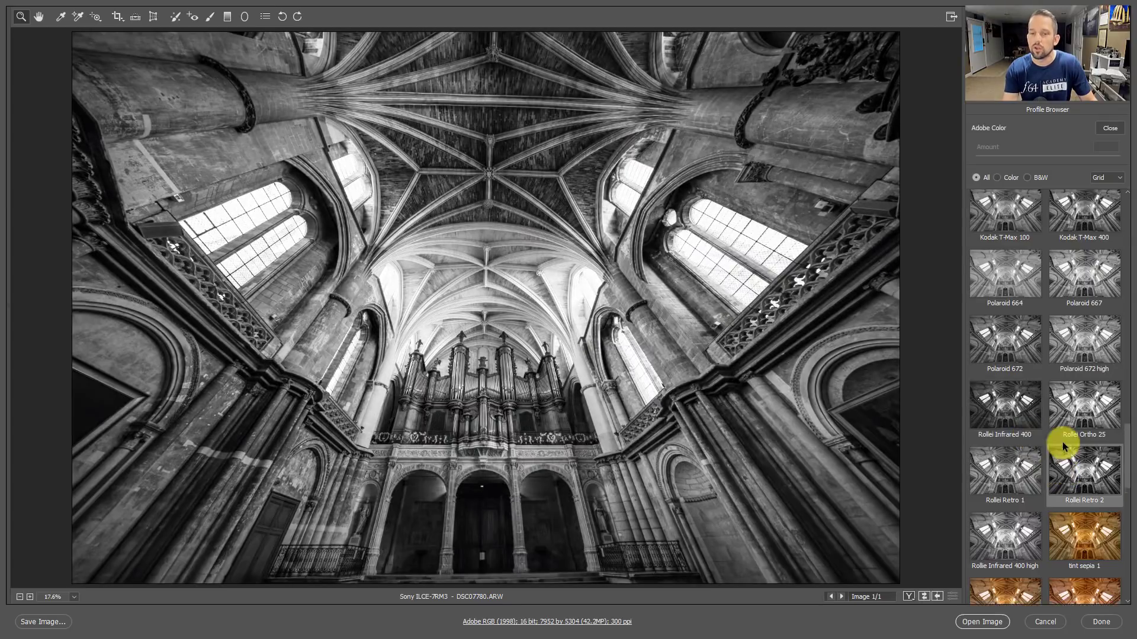
{"action": "scroll", "coordinate": [1061, 429], "scroll_direction": "up", "scroll_amount": 5}
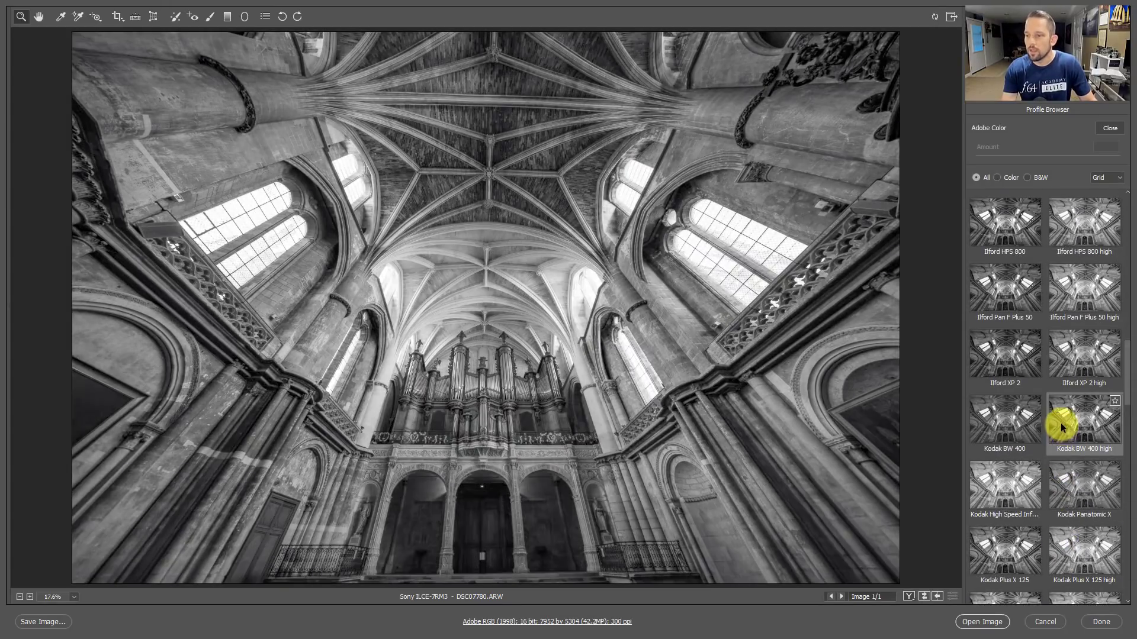
{"action": "scroll", "coordinate": [1059, 413], "scroll_direction": "up", "scroll_amount": 3}
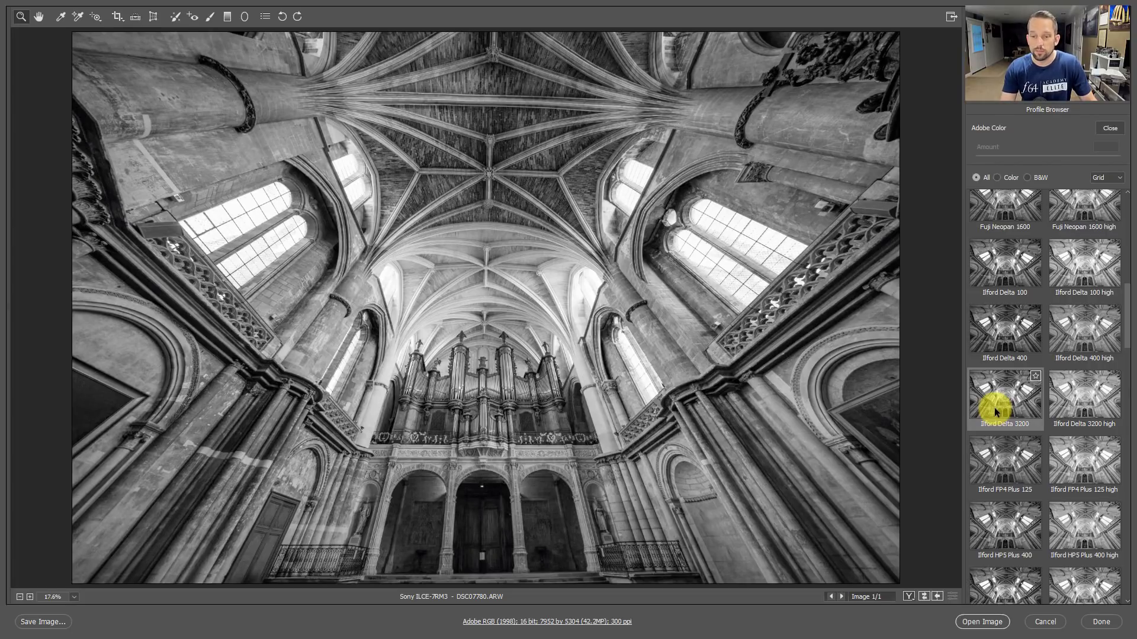
{"action": "left_click", "coordinate": [994, 408]}
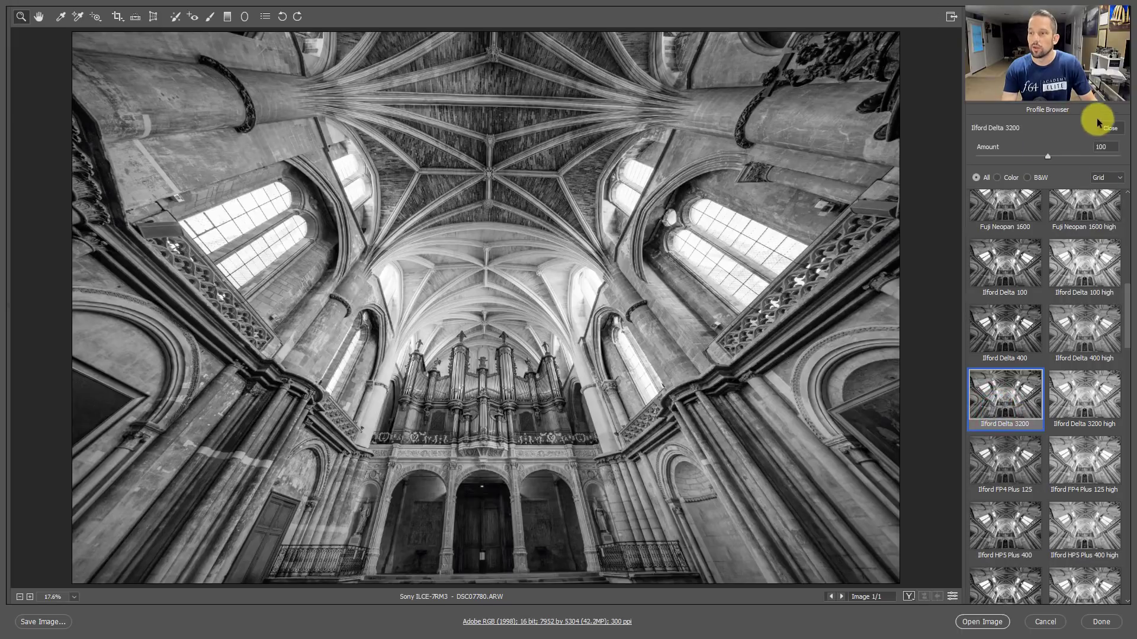
{"action": "left_click", "coordinate": [1106, 126]}
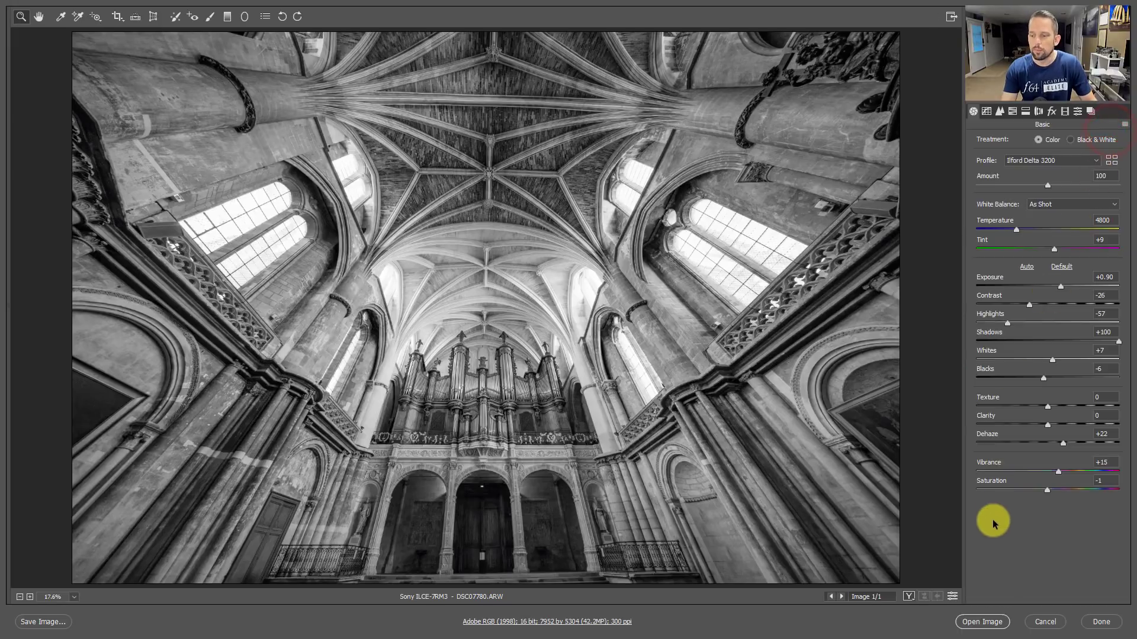
{"action": "left_click", "coordinate": [983, 621]}
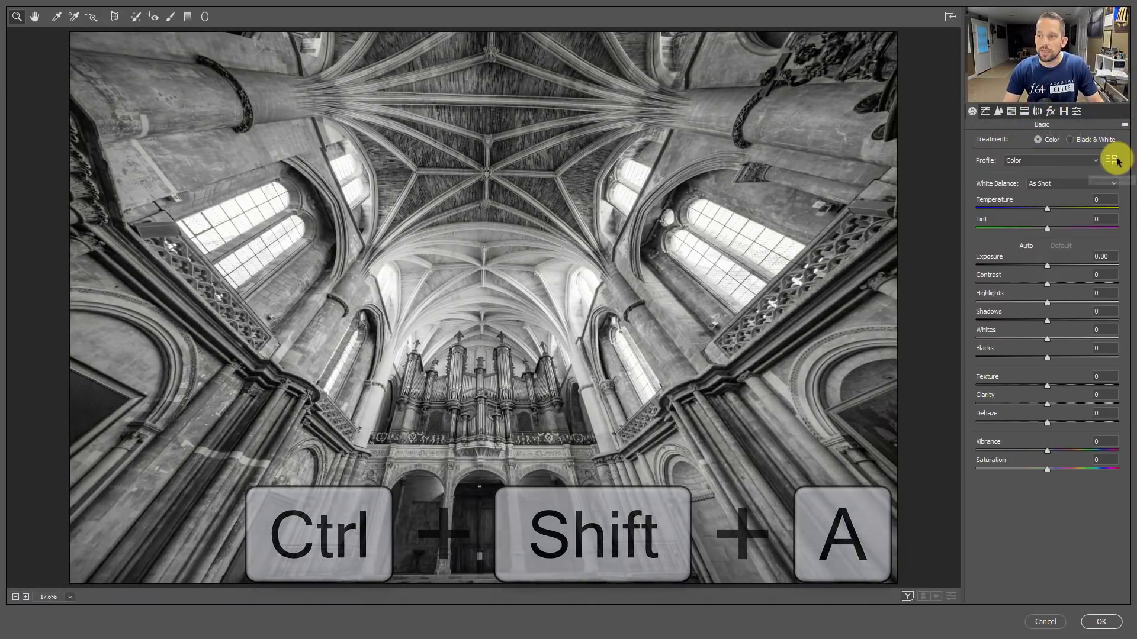
Apply the Agfa APX 25 high profile from the Black and White Artistry RAW group in the Camera Raw Filter.
{"action": "left_click", "coordinate": [1113, 163]}
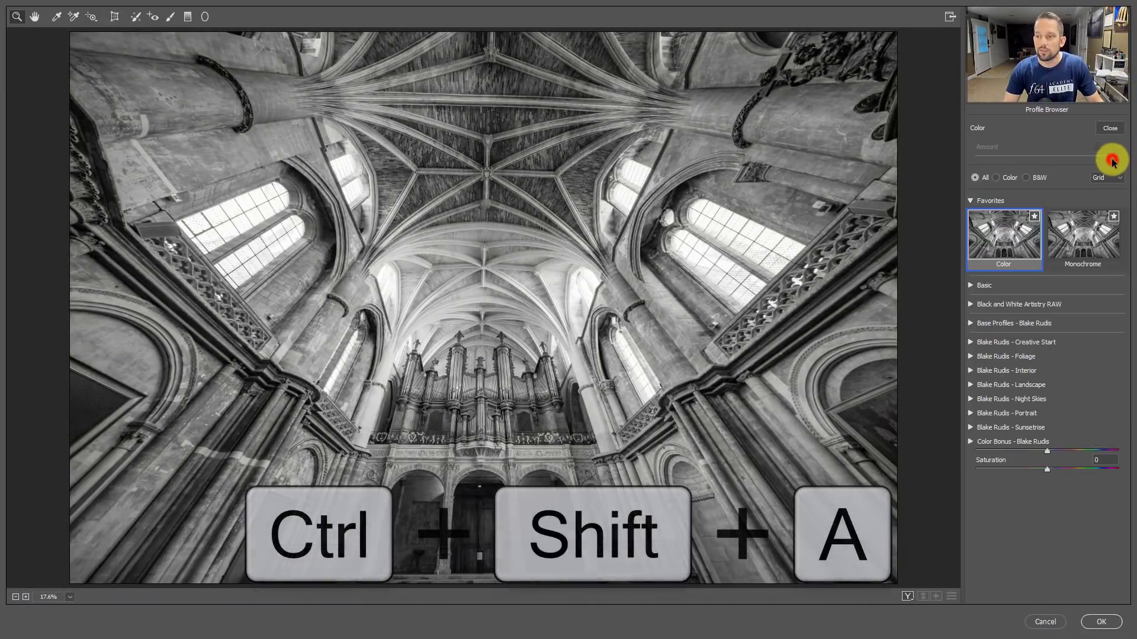
{"action": "left_click", "coordinate": [1009, 304]}
{"action": "left_click_drag", "start_coordinate": [1124, 223], "coordinate": [1125, 536]}
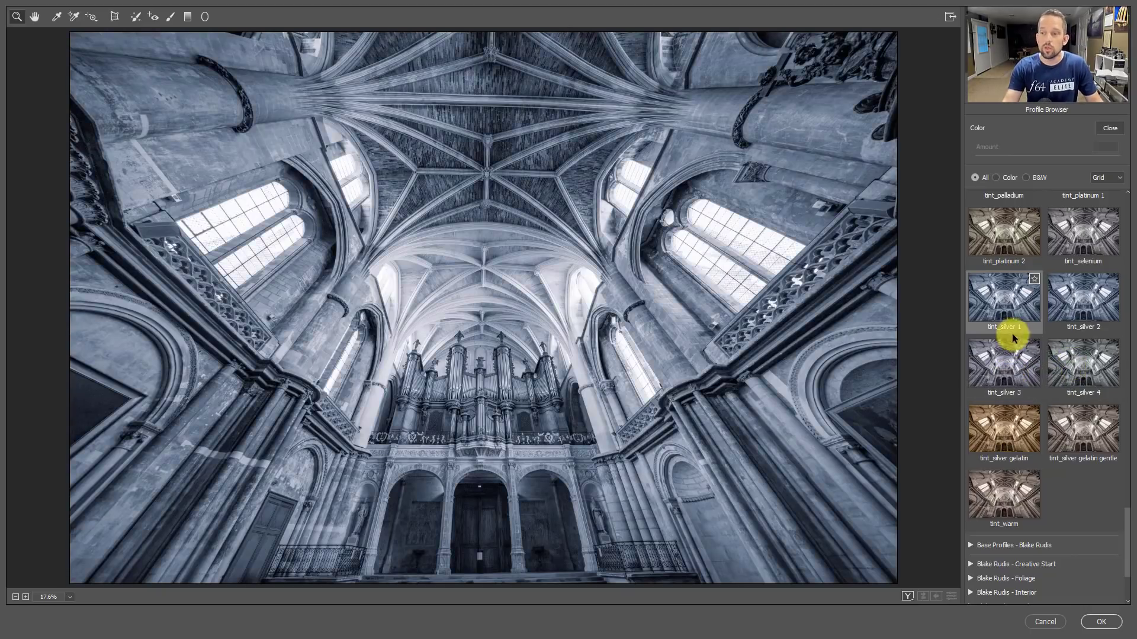
{"action": "scroll", "coordinate": [1012, 333], "scroll_direction": "up", "scroll_amount": 1}
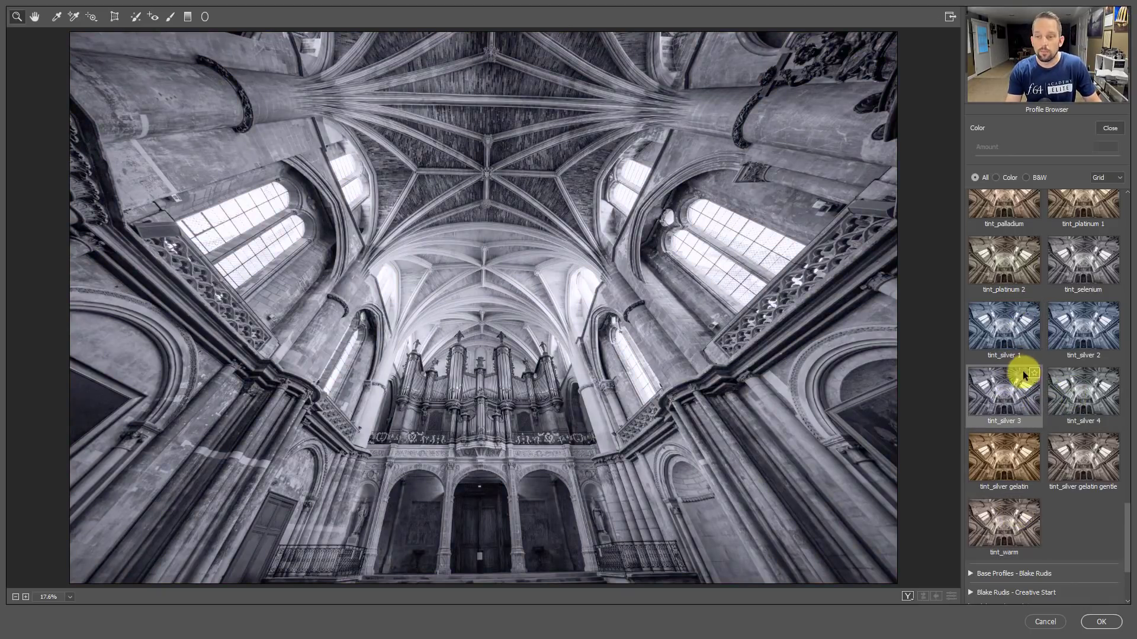
{"action": "scroll", "coordinate": [1007, 280], "scroll_direction": "up", "scroll_amount": 4}
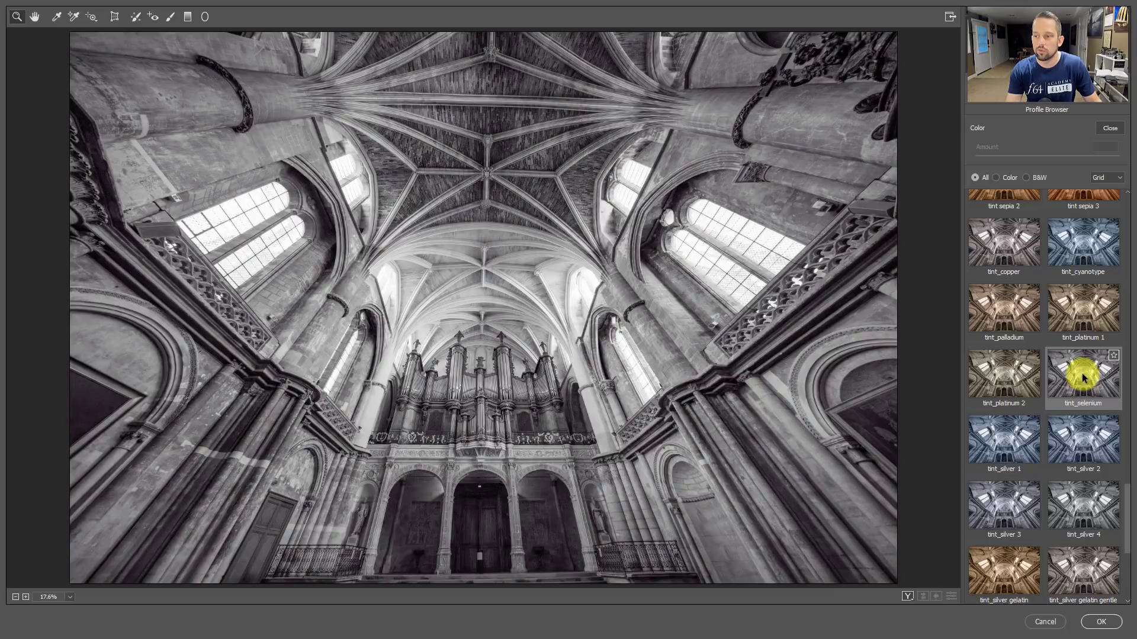
{"action": "left_click_drag", "start_coordinate": [1126, 504], "coordinate": [1127, 432]}
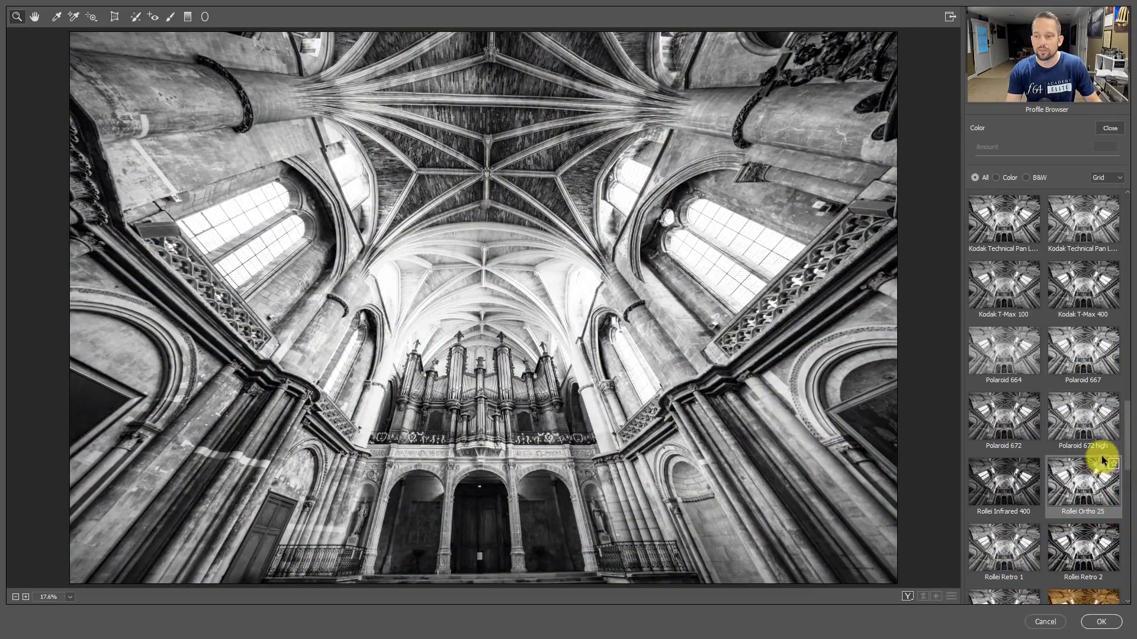
{"action": "scroll", "coordinate": [1116, 408], "scroll_direction": "up", "scroll_amount": 10}
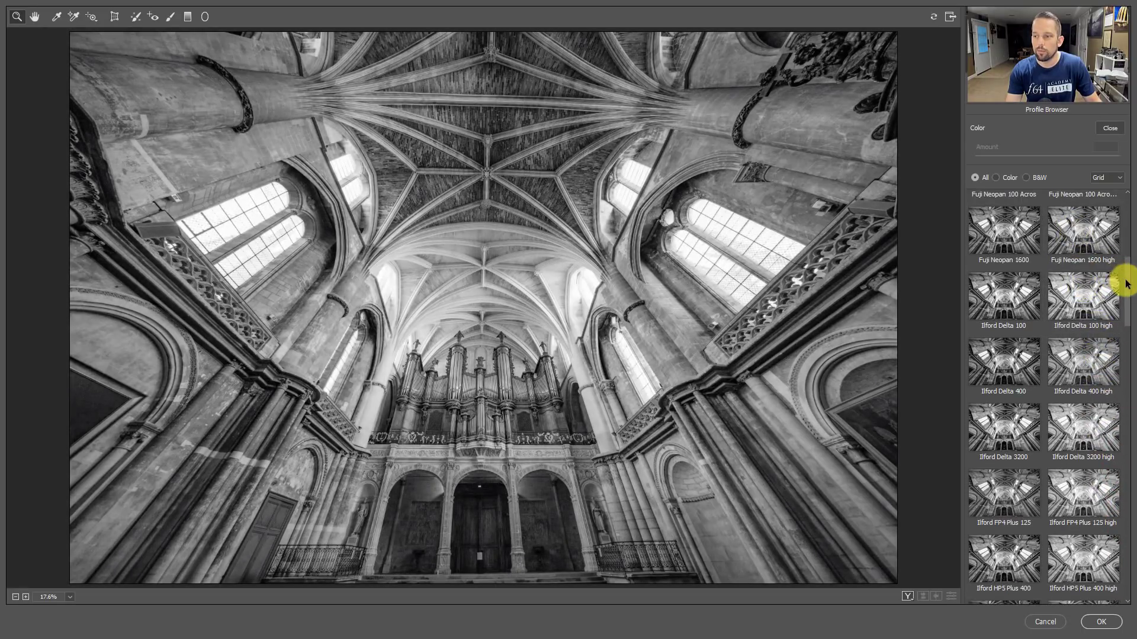
{"action": "left_click_drag", "start_coordinate": [1126, 278], "coordinate": [1119, 219]}
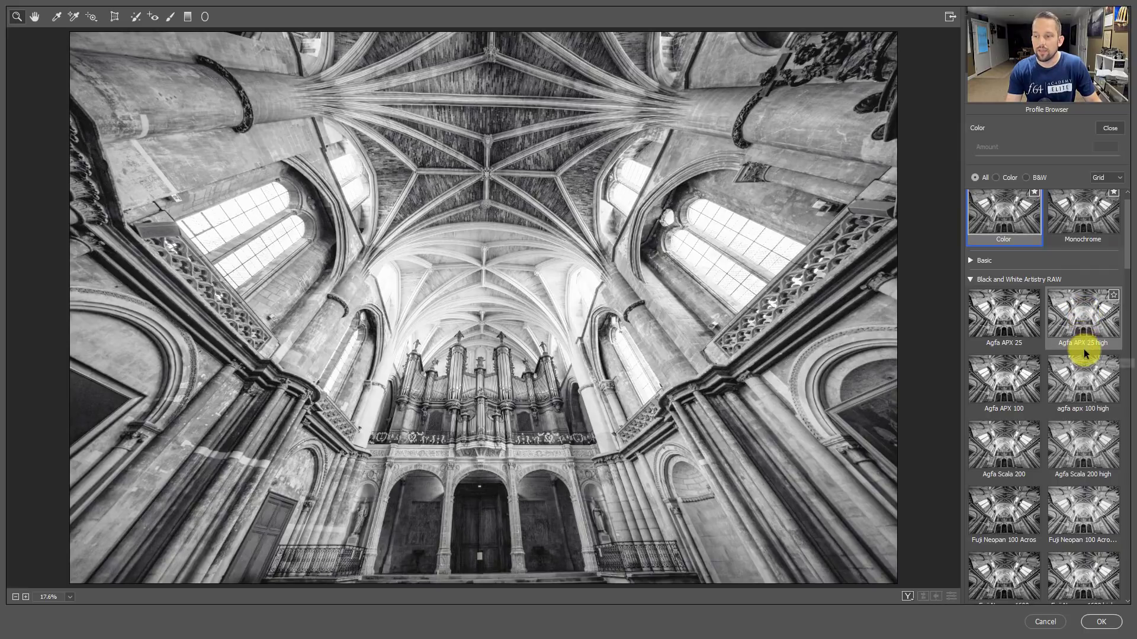
{"action": "left_click", "coordinate": [1087, 306]}
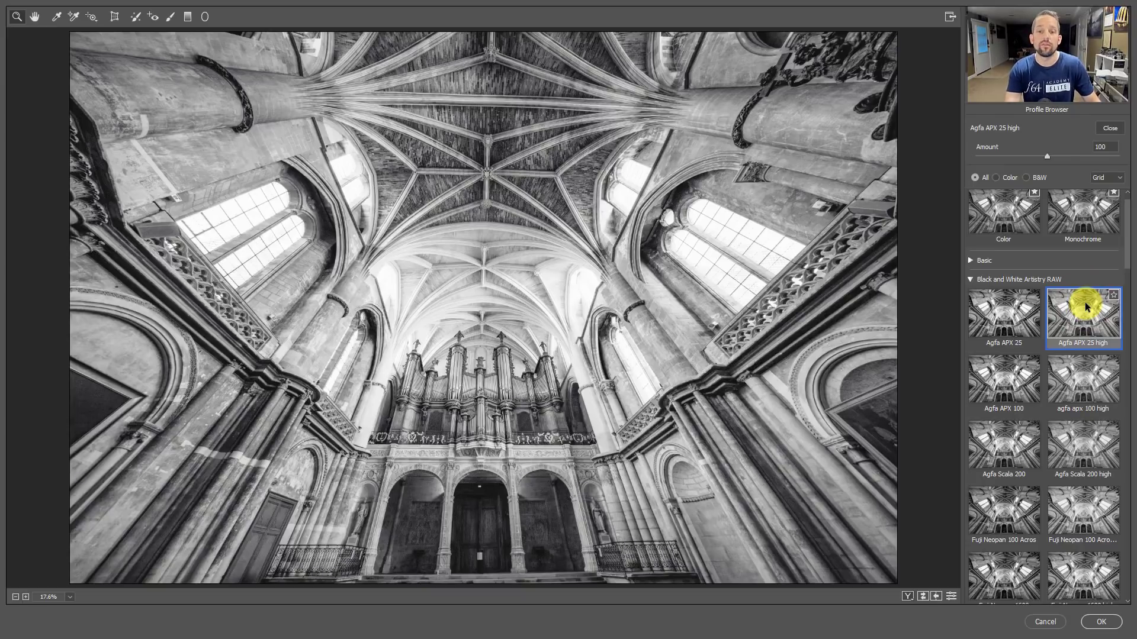
{"action": "left_click", "coordinate": [1110, 128]}
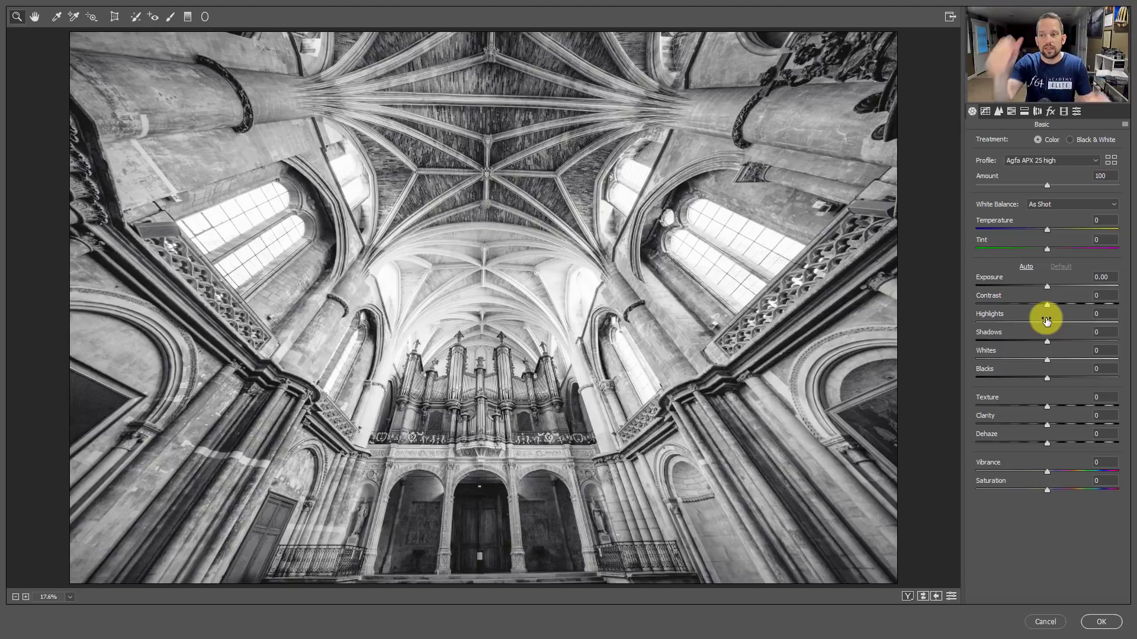
Set Contrast to +27, Highlights to -74 and Shadows to -46, and apply the Camera Raw Filter to the image.
{"action": "left_click_drag", "start_coordinate": [1047, 325], "coordinate": [1069, 310]}
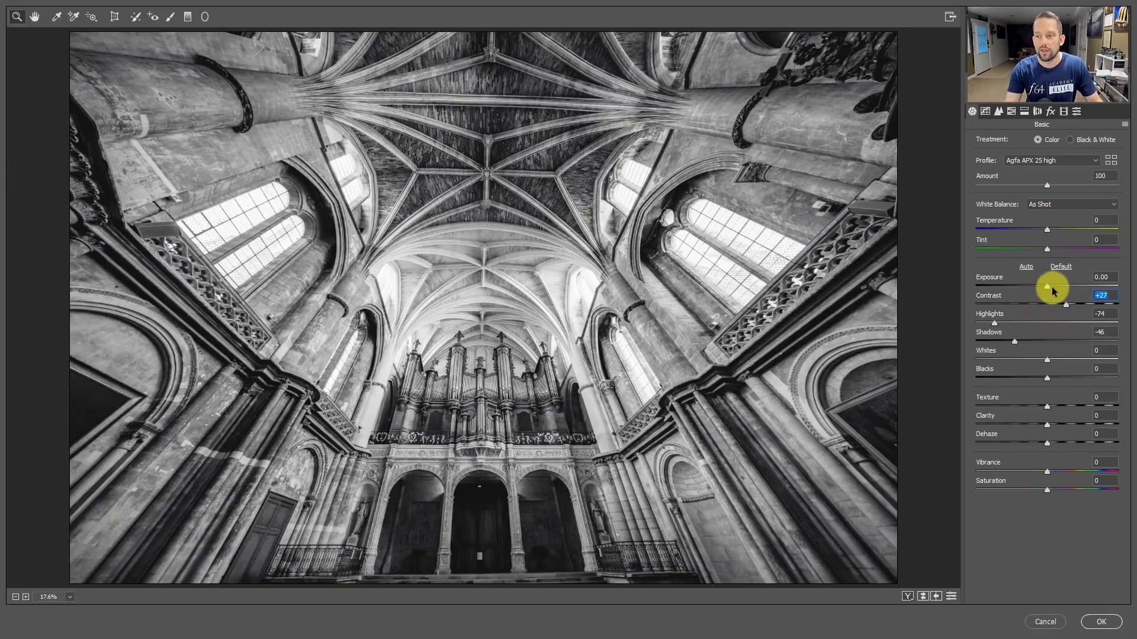
{"action": "left_click", "coordinate": [1100, 622]}
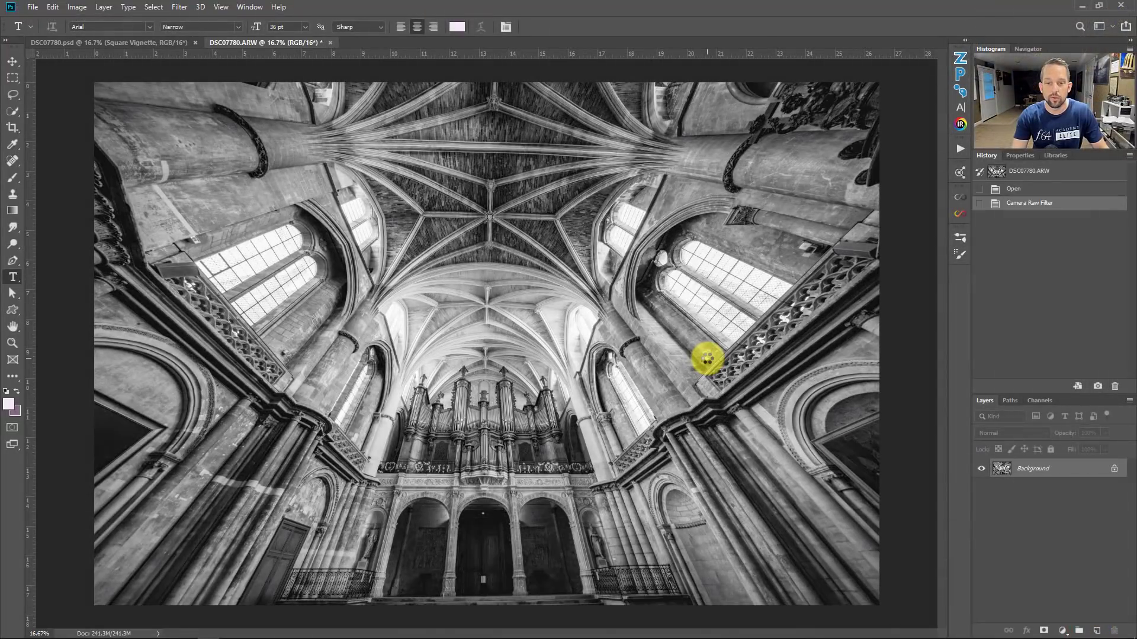
Compare the finished DSC07780.psd with DSC07780.ARW, toggling the Square Vignette group's visibility off and on.
{"action": "left_click", "coordinate": [155, 40]}
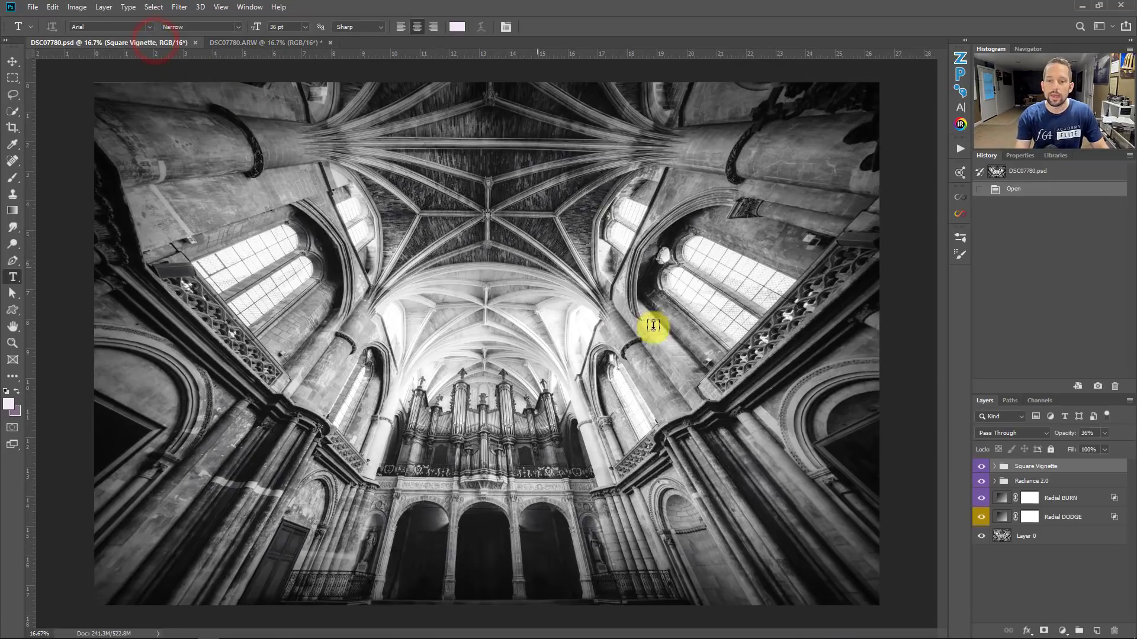
{"action": "left_click", "coordinate": [982, 467]}
{"action": "left_click", "coordinate": [981, 467]}
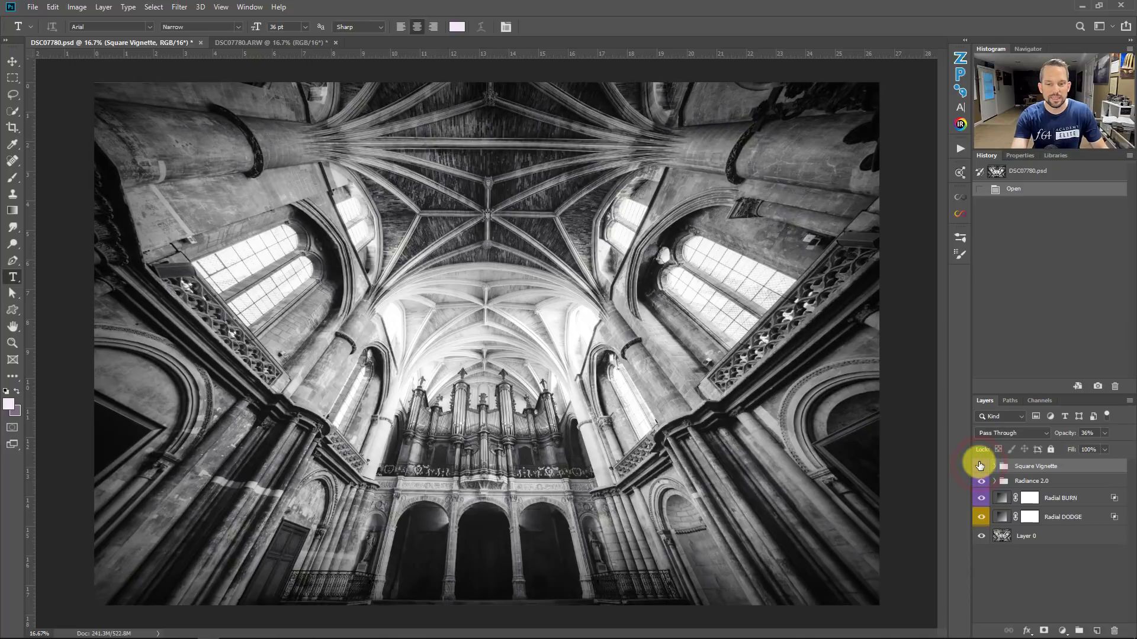
{"action": "left_click", "coordinate": [235, 41]}
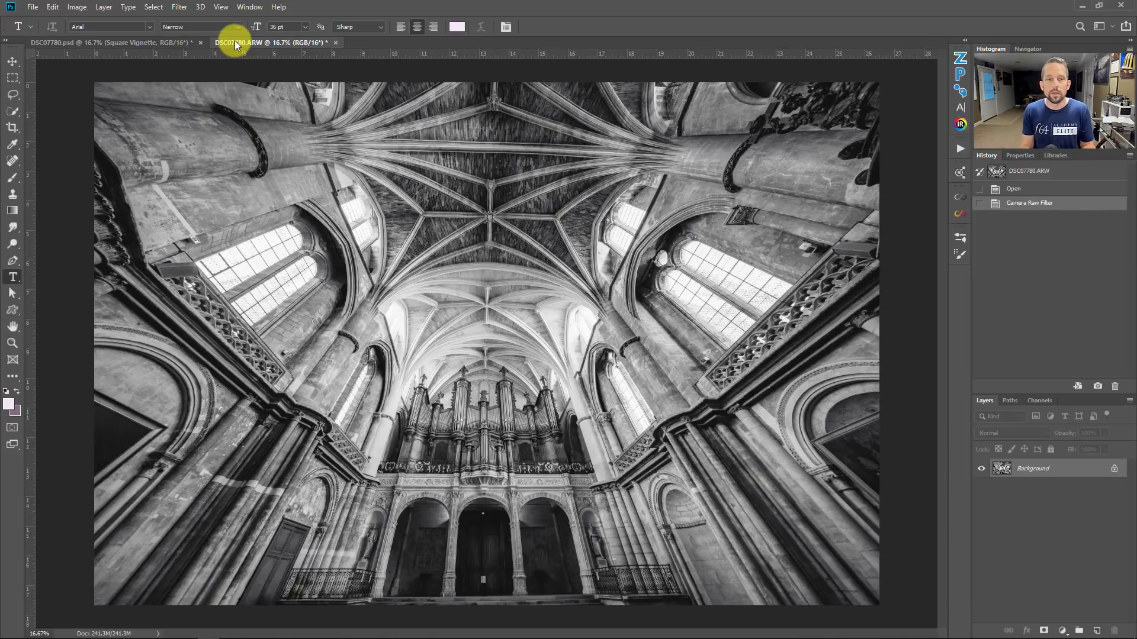
{"action": "left_click", "coordinate": [151, 43]}
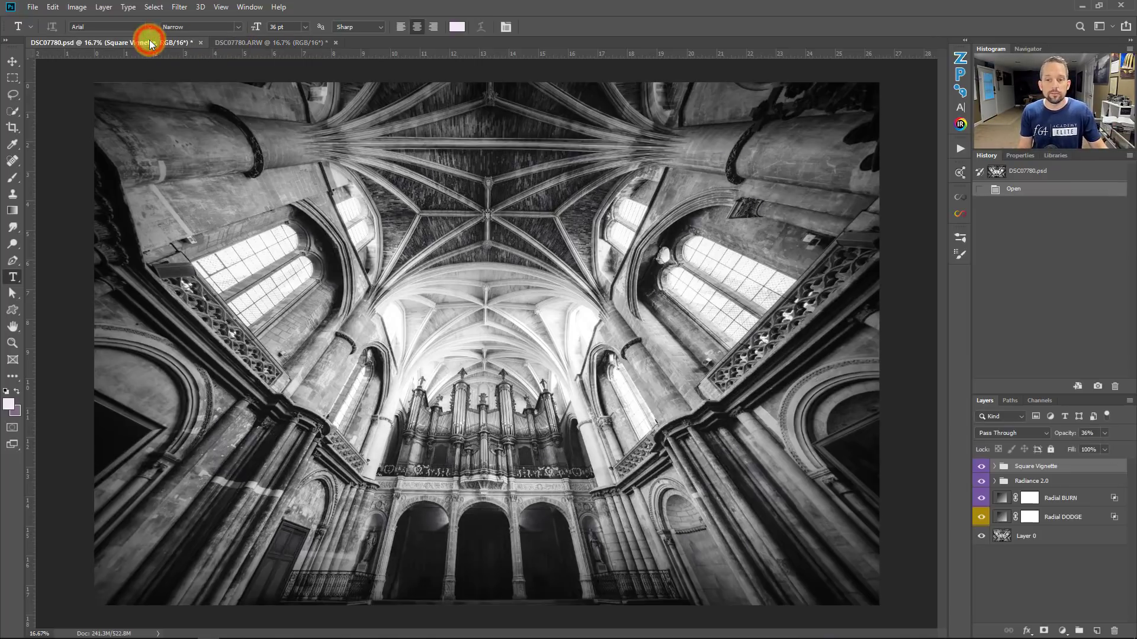